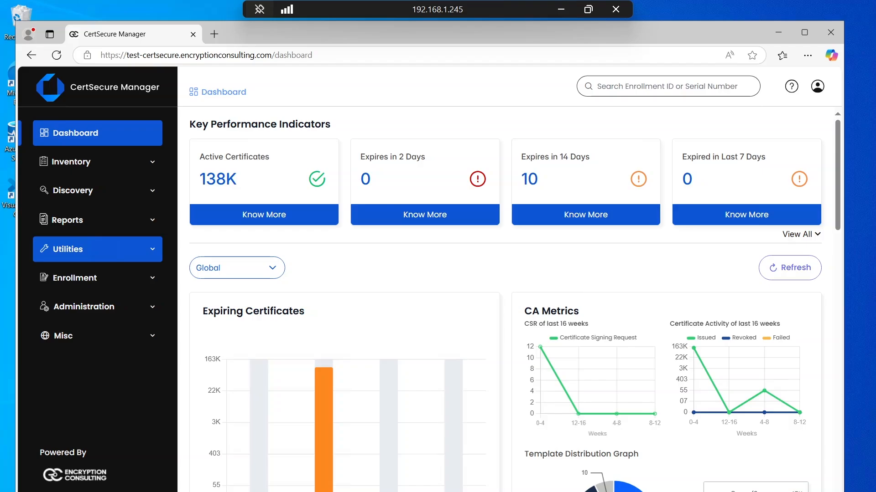
Download the IIS renewal agent package from the Agents utility's renewal agent downloads.
click(98, 249)
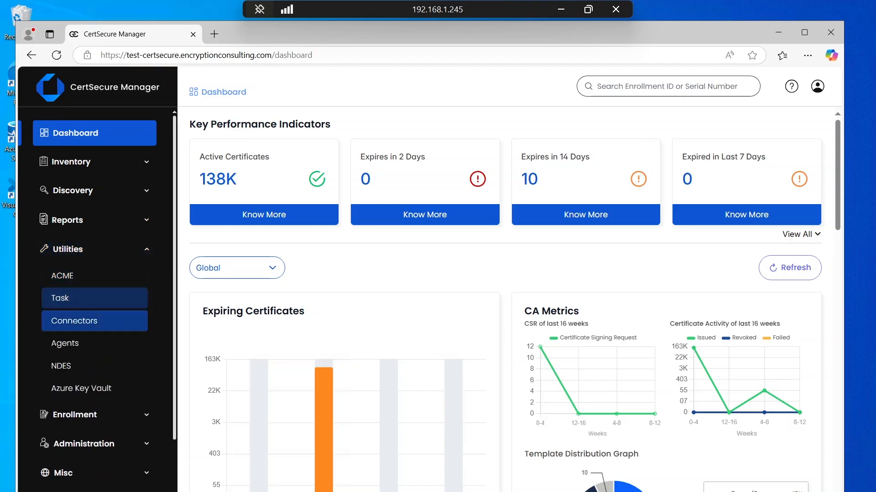
click(65, 343)
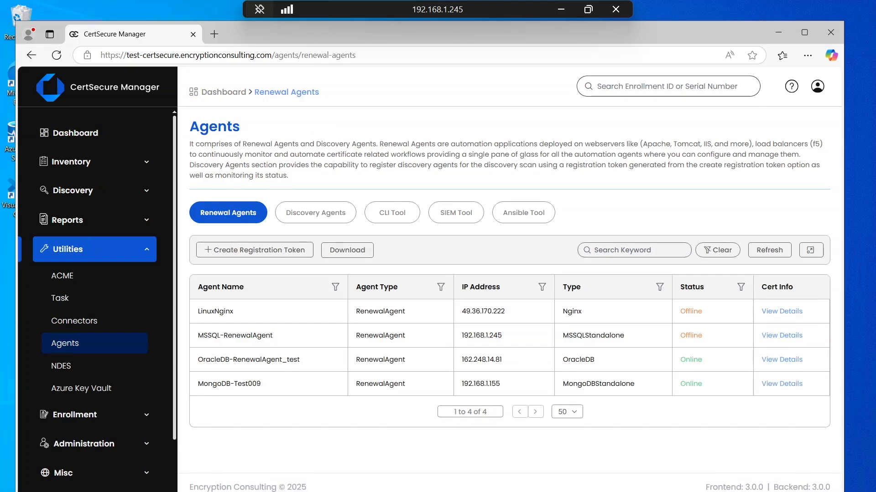
click(347, 251)
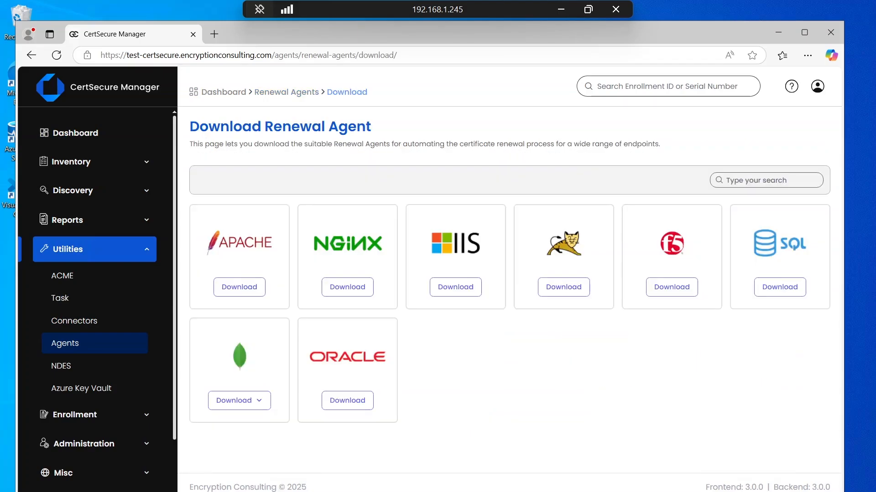
click(455, 288)
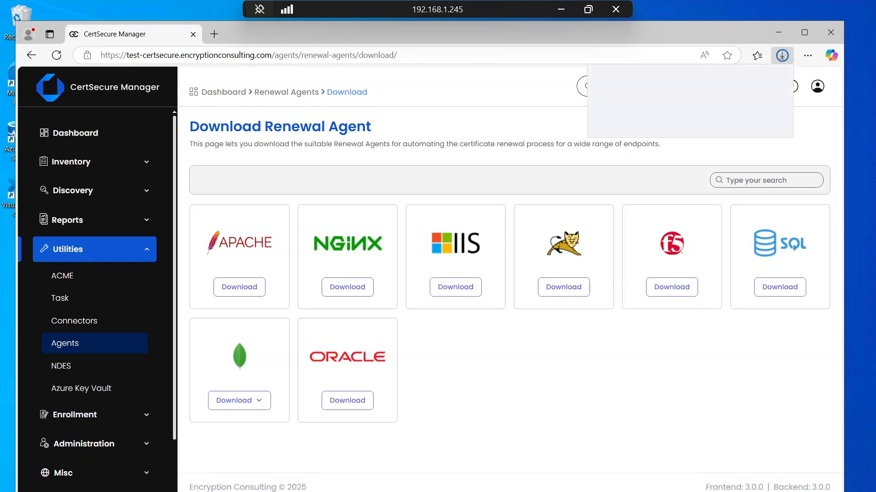
Locate the downloaded iis.zip in File Explorer and extract it into the IISAgentWinSvc folder on Local Disk (C:).
mouse_move(758, 103)
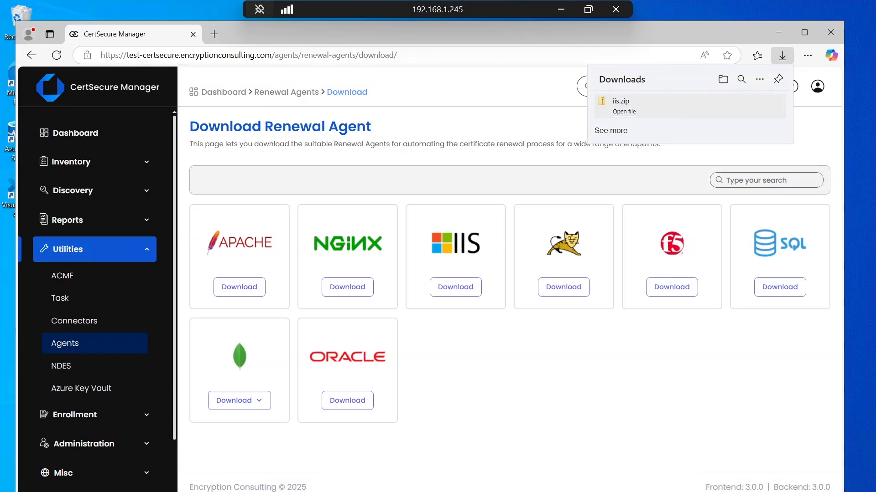
click(758, 102)
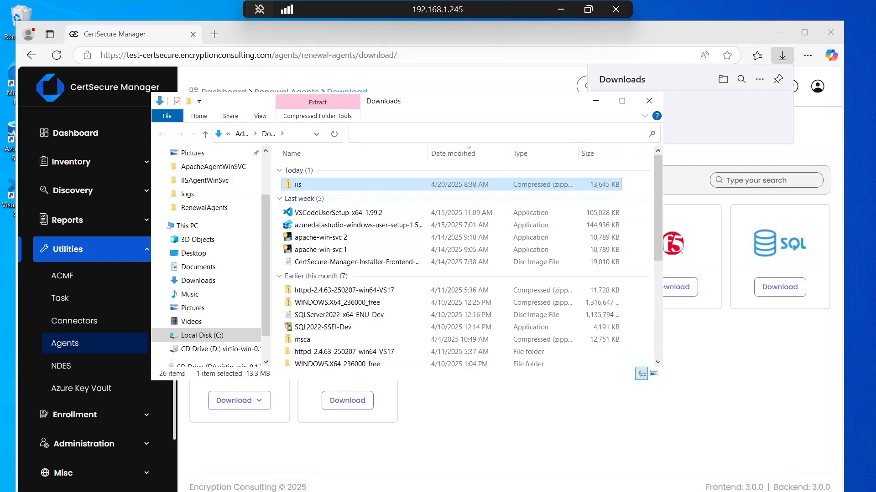
right_click(303, 184)
click(206, 236)
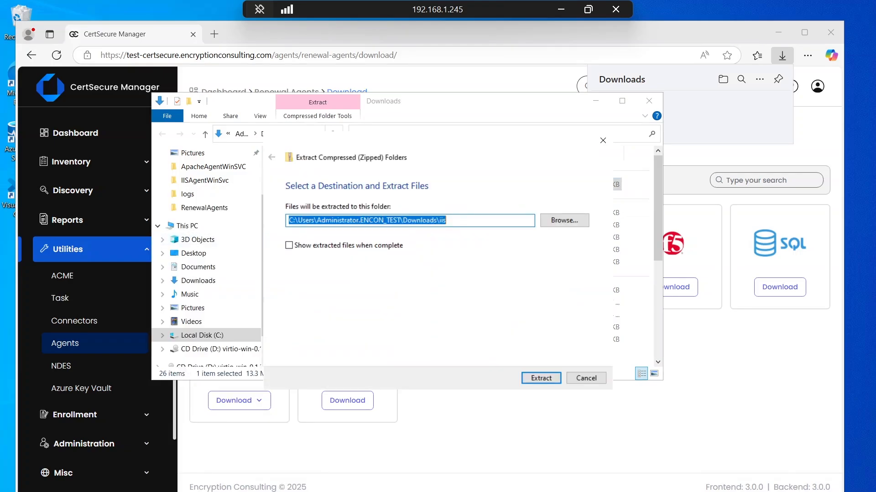
click(564, 220)
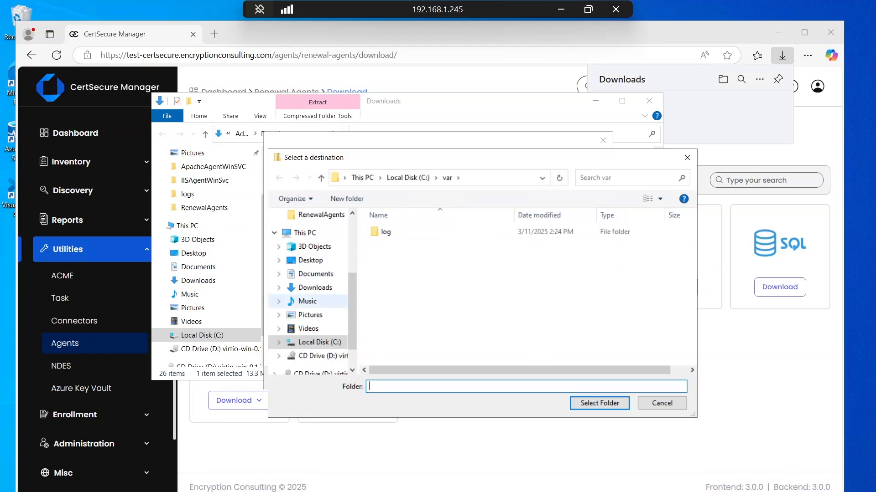
scroll(315, 299, down, 2)
click(319, 311)
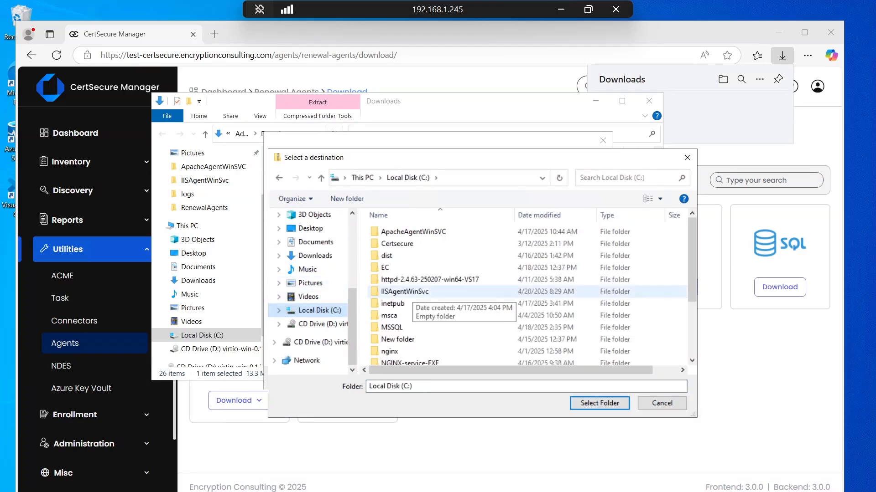
click(404, 291)
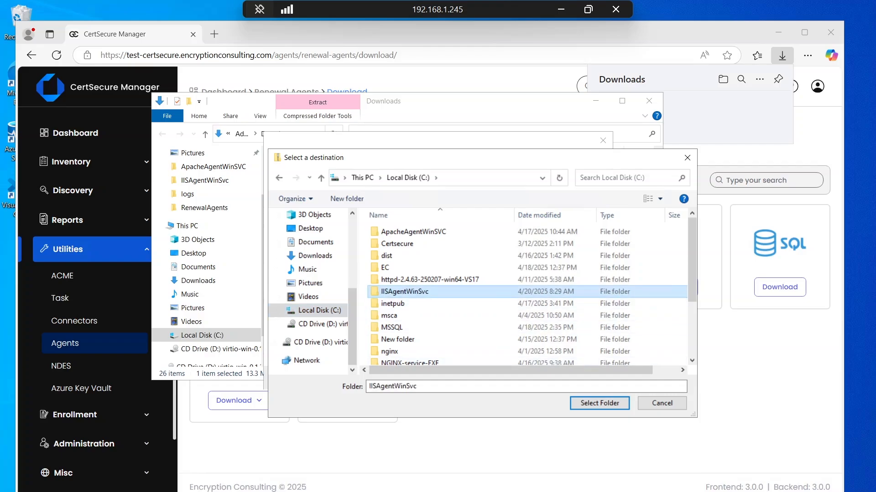
click(599, 403)
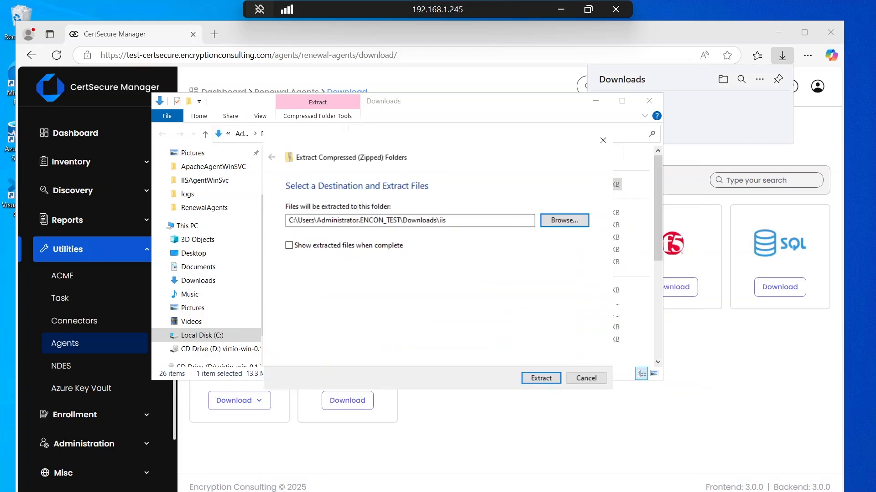
key(Return)
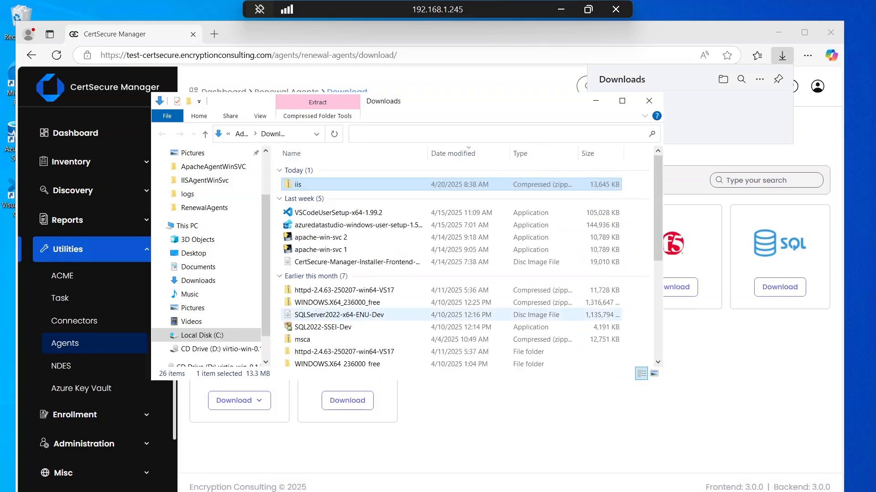
Open the conf file from the extracted IISAgentWinSvc folder inside C:\IISAgentWinSvc.
scroll(219, 321, down, 1)
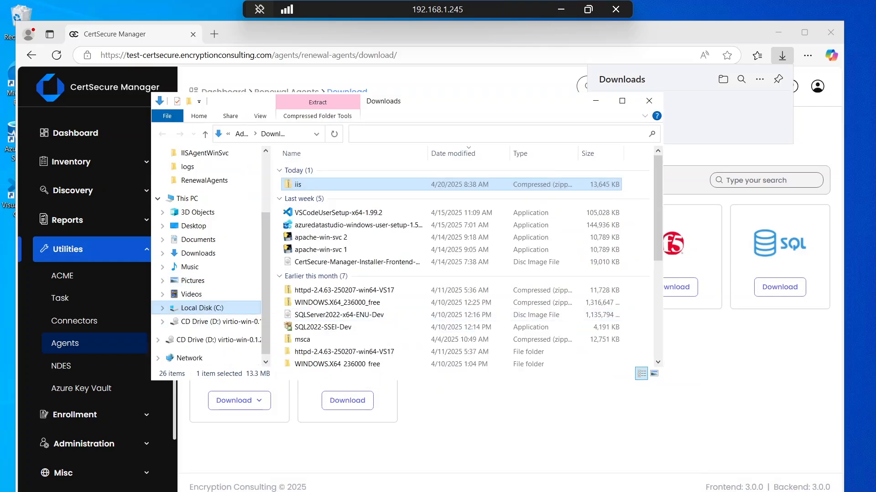
click(203, 309)
double_click(318, 225)
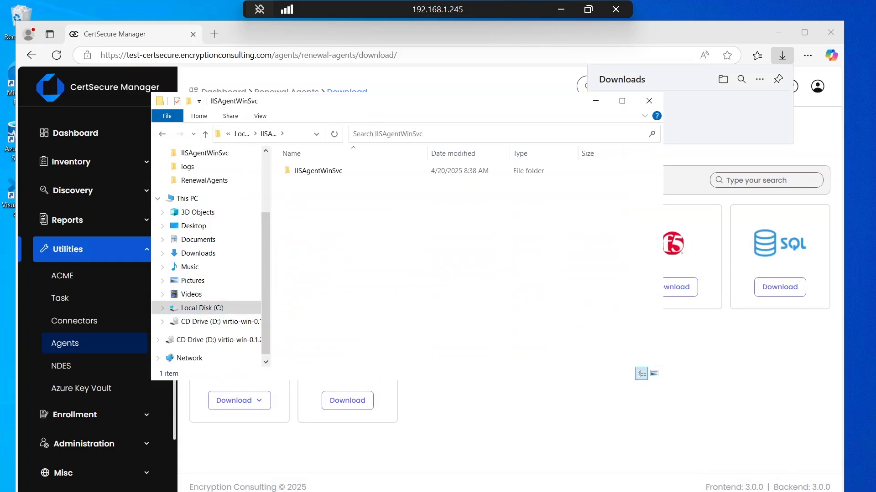
double_click(318, 171)
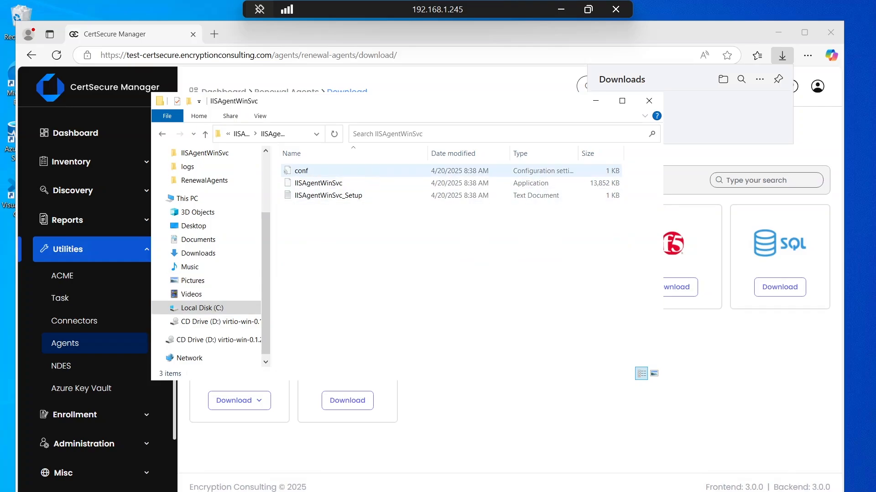
double_click(301, 171)
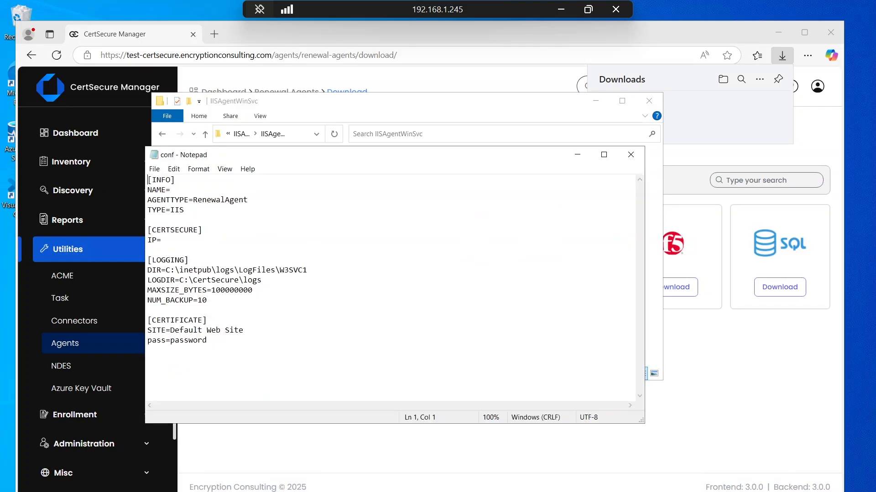
drag(319, 155, 338, 154)
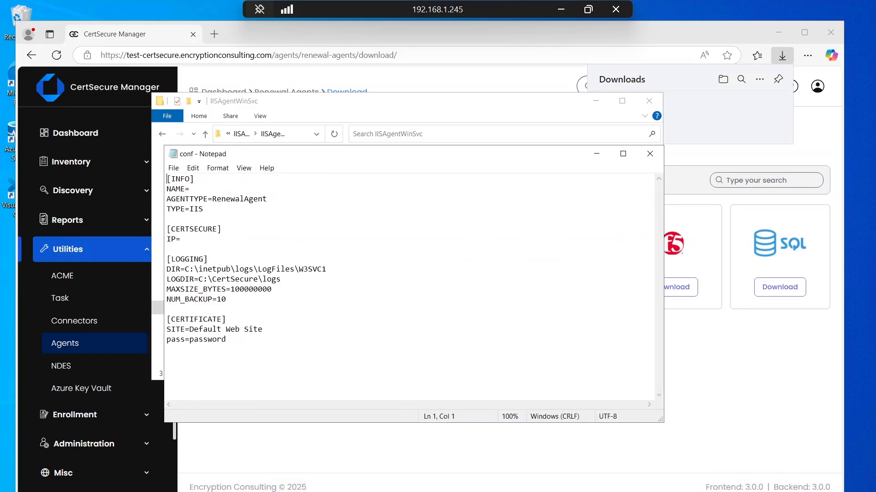
Set NAME to IISTest123 and the CERTSECURE IP to test-certsecure-api.encryptionconsulting.com in the conf file.
click(189, 189)
text(IISTest123)
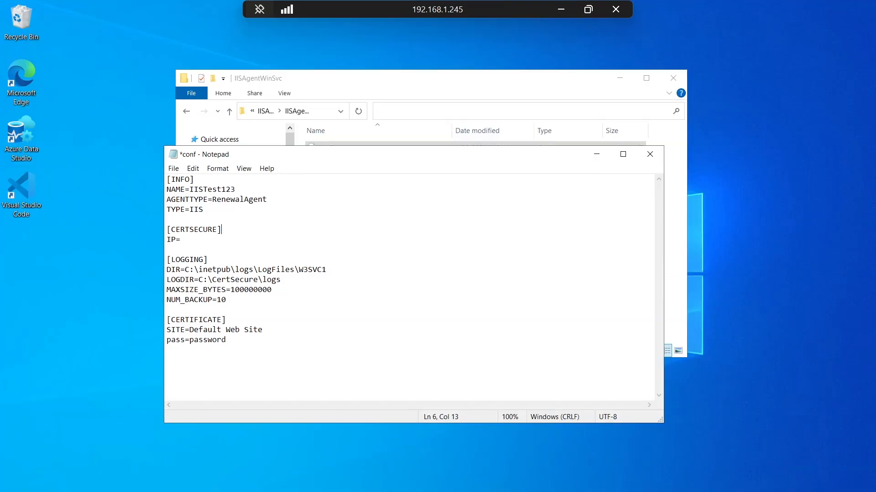
key(Down)
text(test-certsecure-api.encryptionconsulting.com)
key(Down)
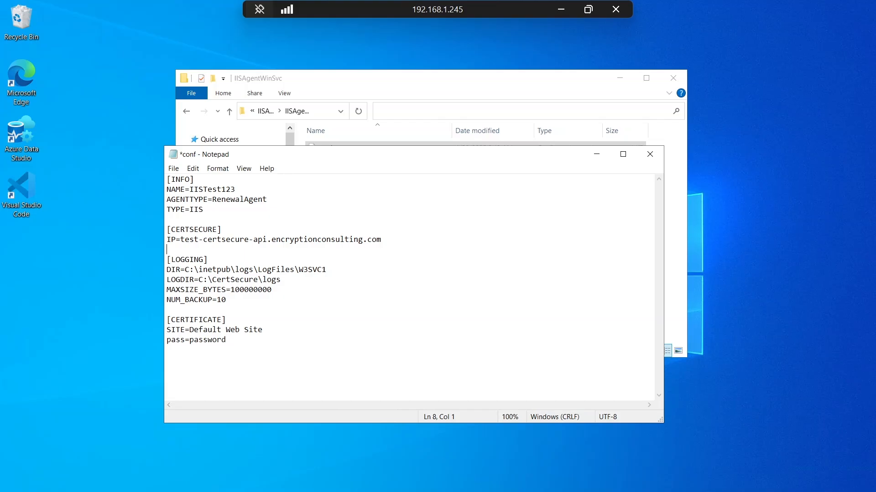
Review the SITE entry under CERTIFICATE, then save and close the conf file.
drag(167, 331, 263, 330)
click(240, 330)
key(alt)
key(f)
key(Down)
key(Down)
key(Down)
key(Return)
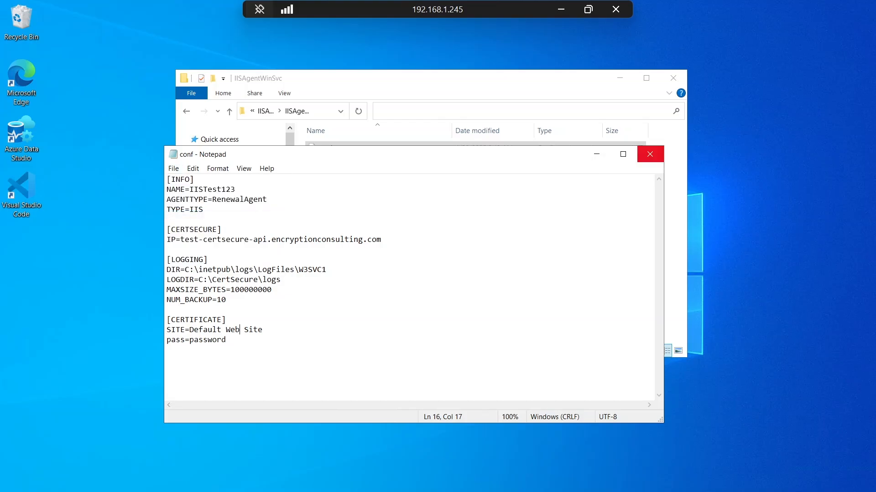
click(650, 154)
Open a command prompt in the extracted agent folder and place its window below the file list.
click(479, 228)
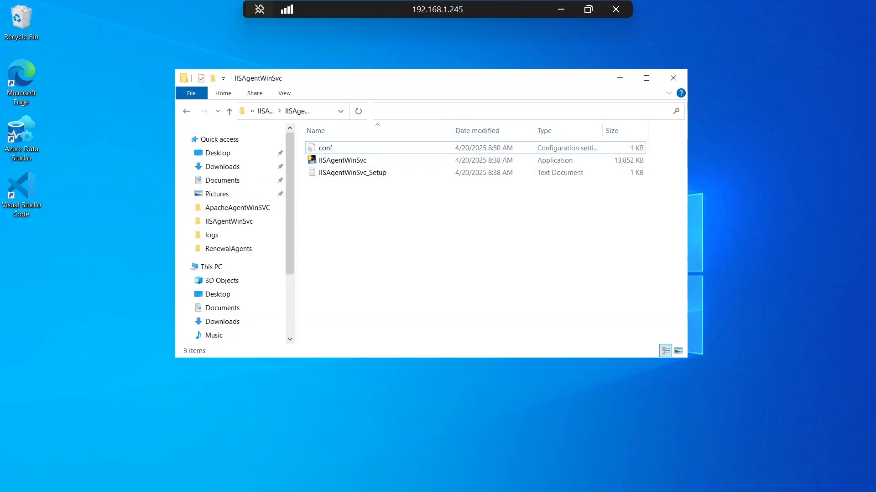
click(325, 111)
text(cmd)
key(Return)
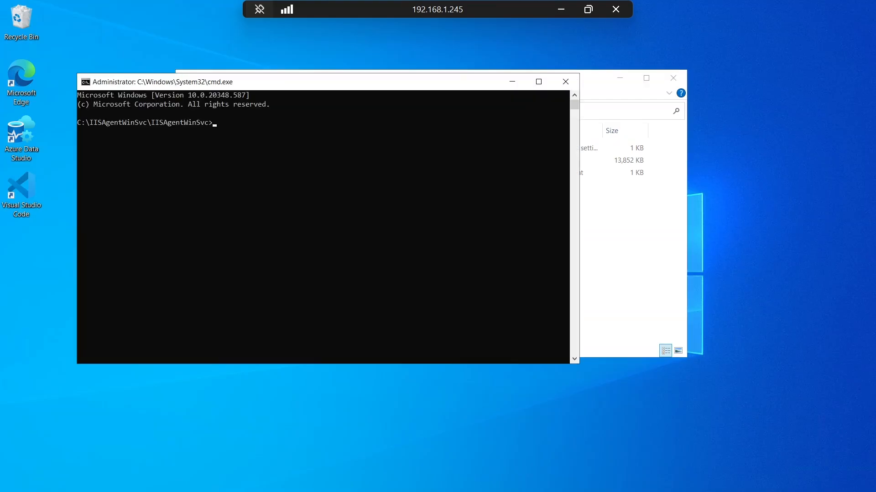
drag(325, 82, 320, 214)
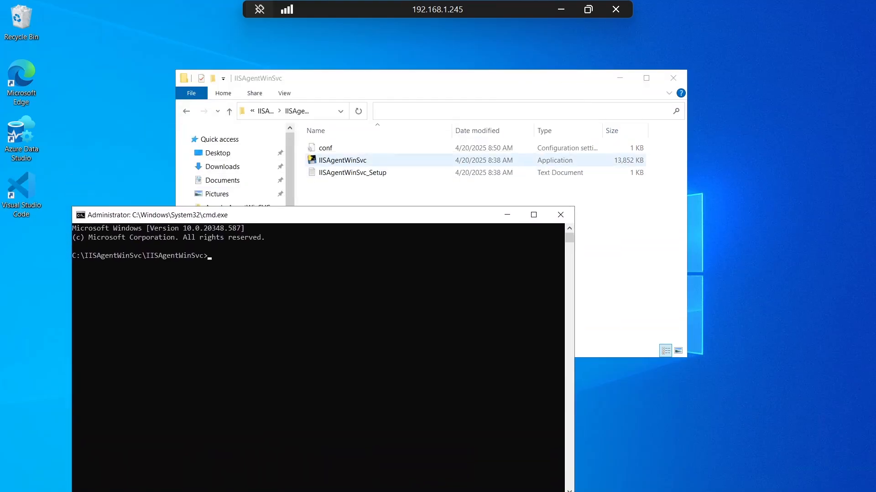
Run IISAgentWinSvc.exe install and check the IIS renewal agent's entry among the Task Manager services.
text(IIS)
key(Tab)
text(install)
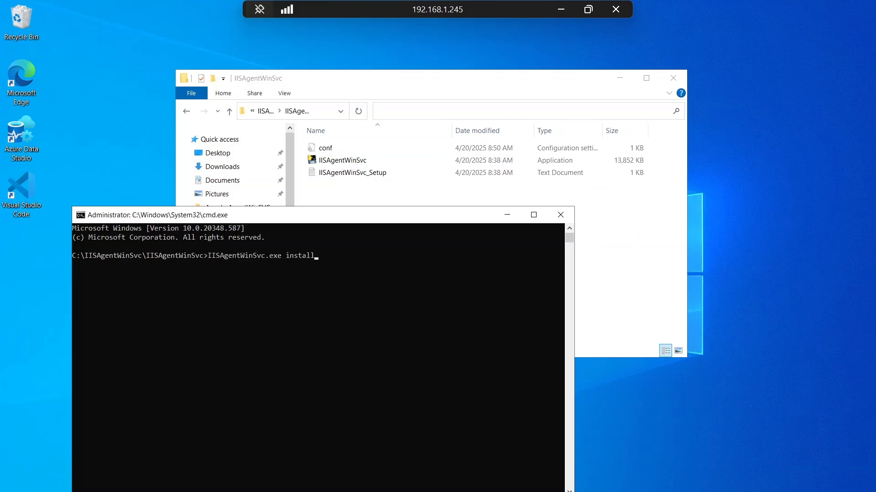
key(Return)
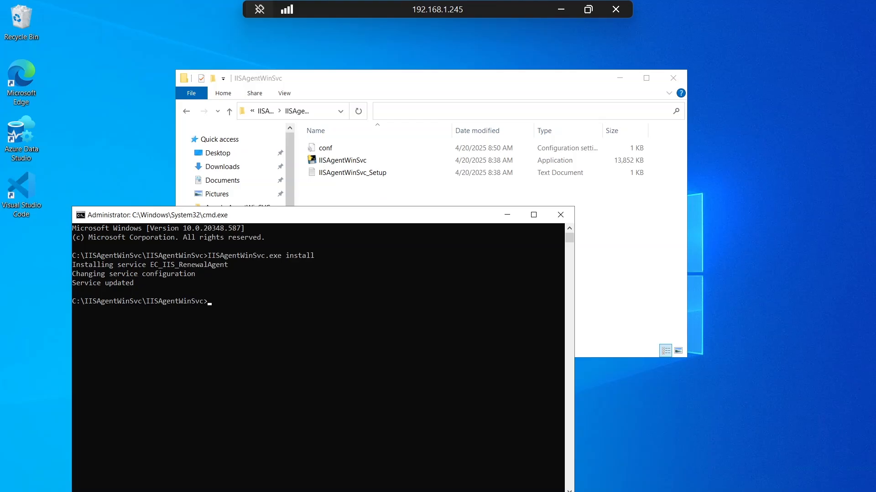
key(ctrl+shift+Escape)
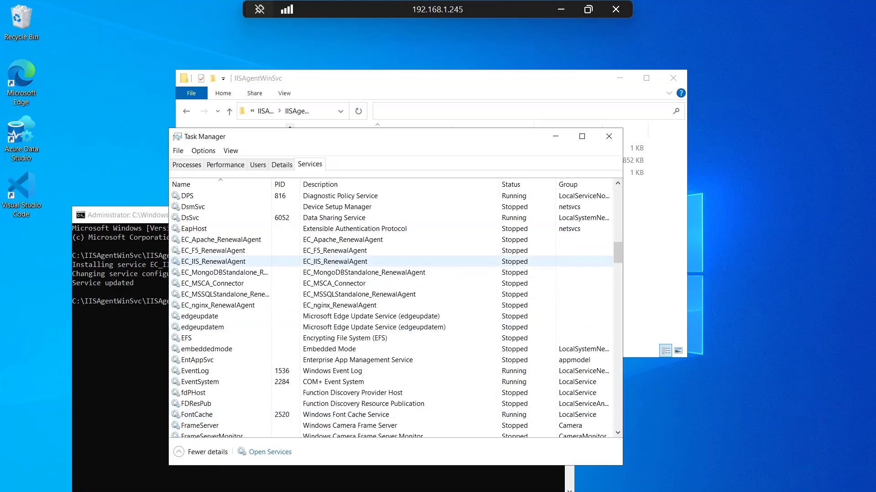
click(555, 136)
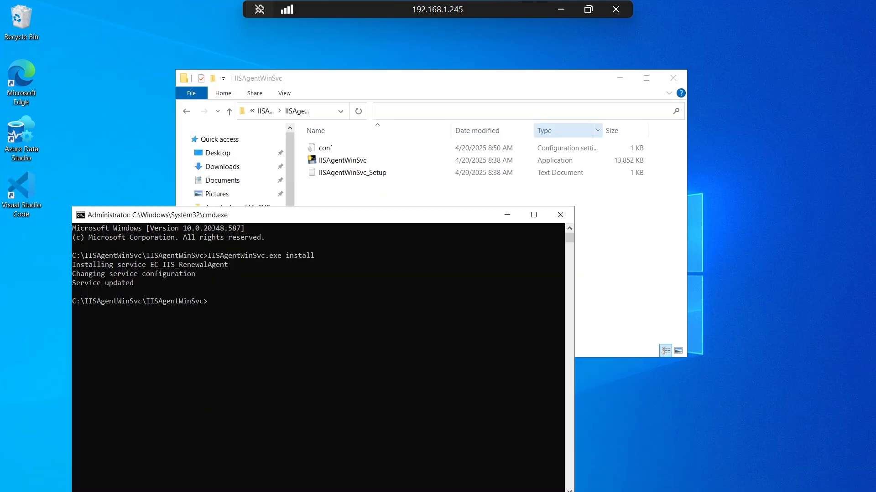
Run IISAgentWinSvc.exe debug in the command prompt to start the agent in debug mode.
click(225, 301)
text(IIS)
key(Tab)
text(debug)
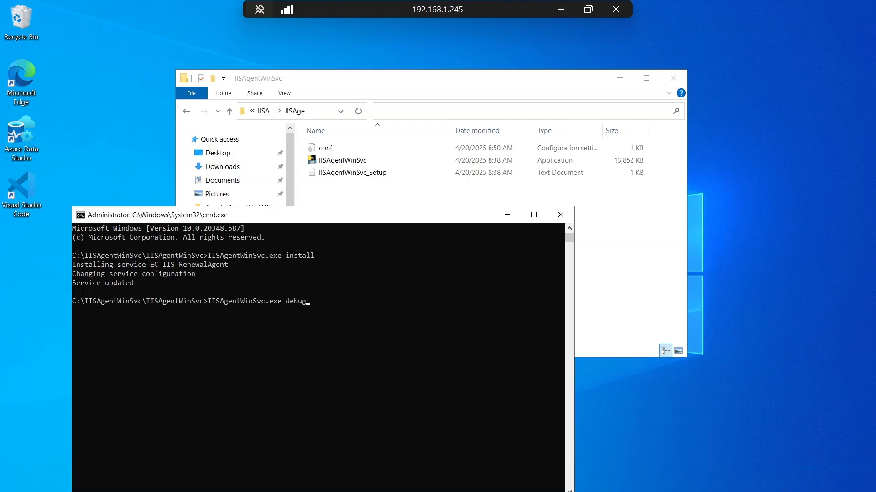
key(Return)
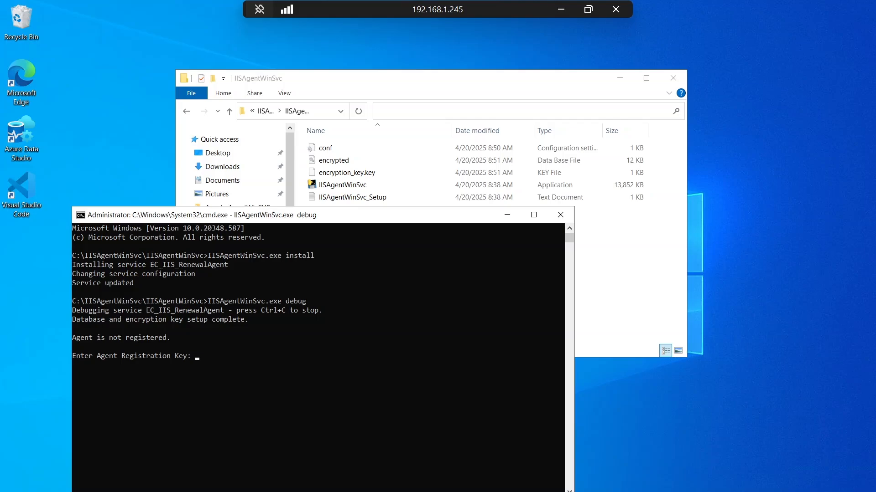
Switch to CertSecure Manager, create a registration token for renewal agents and copy it.
mouse_move(266, 491)
click(266, 477)
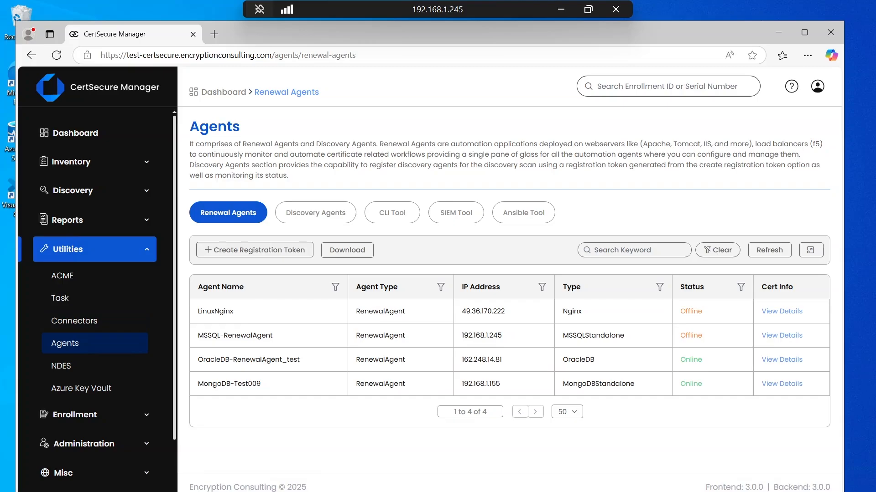
click(254, 250)
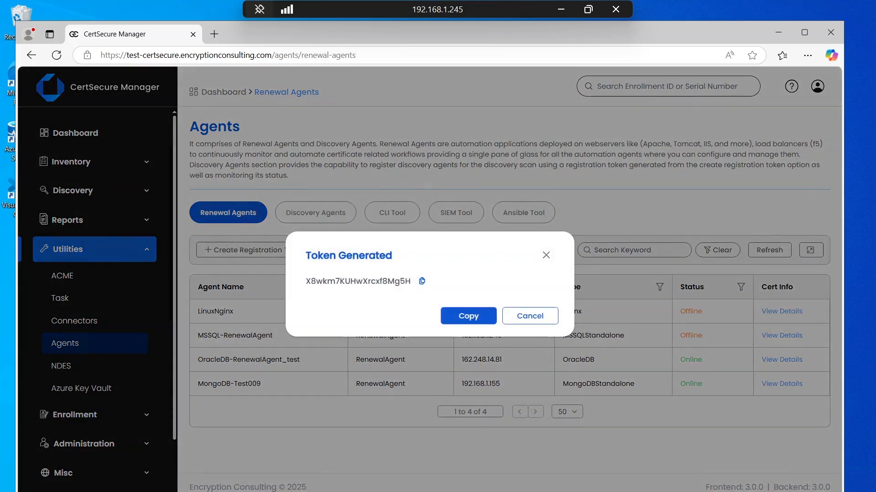
click(468, 316)
click(546, 255)
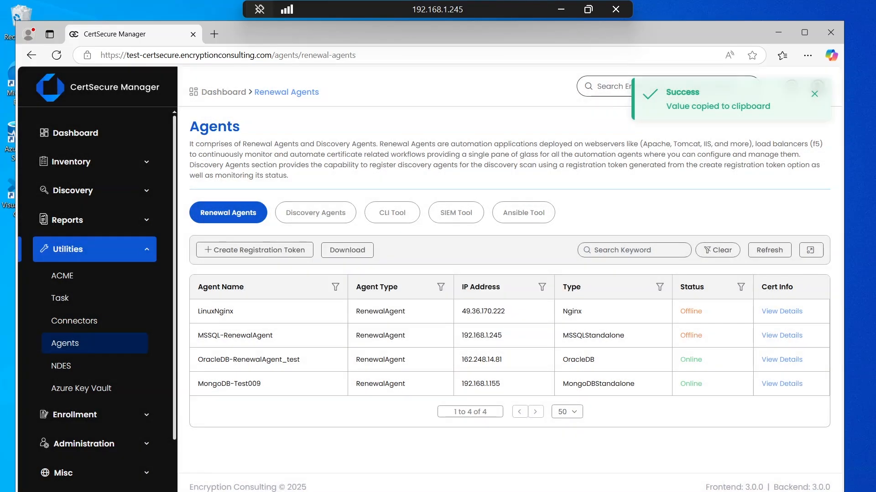
Return to the command prompt, submit the copied token as the agent registration key, and stop the debug service.
click(778, 33)
click(201, 355)
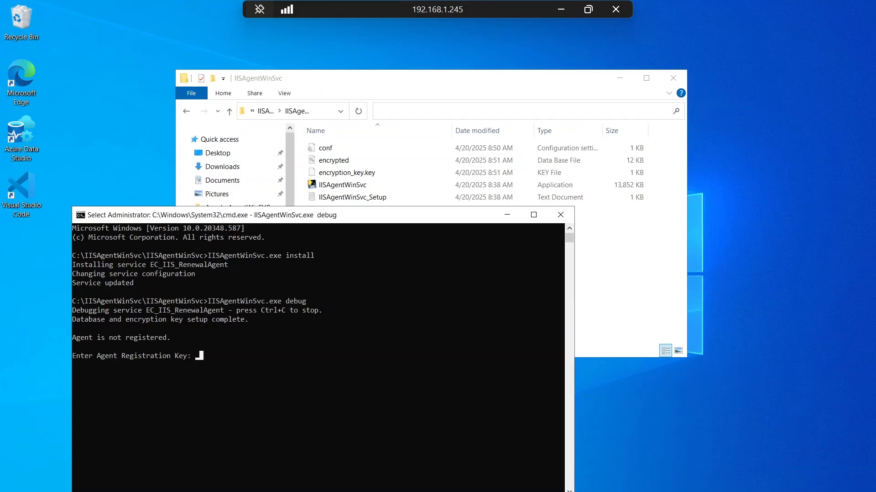
key(ctrl+v)
key(Return)
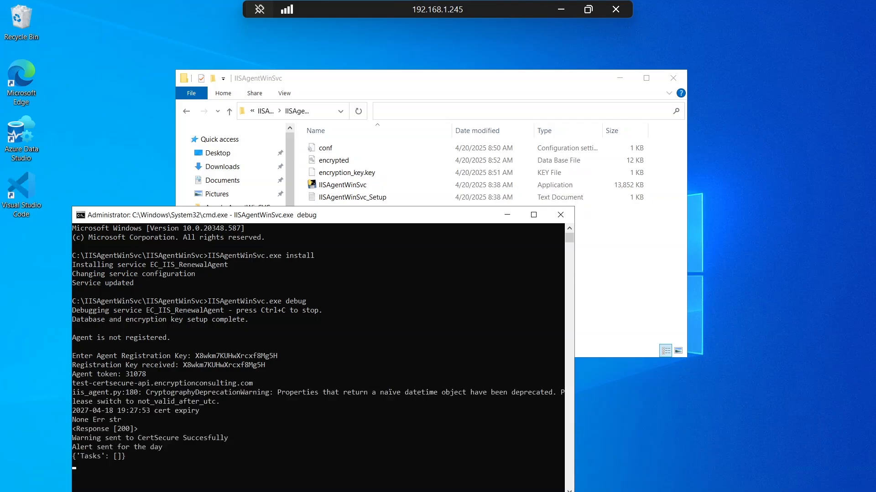
key(ctrl+c)
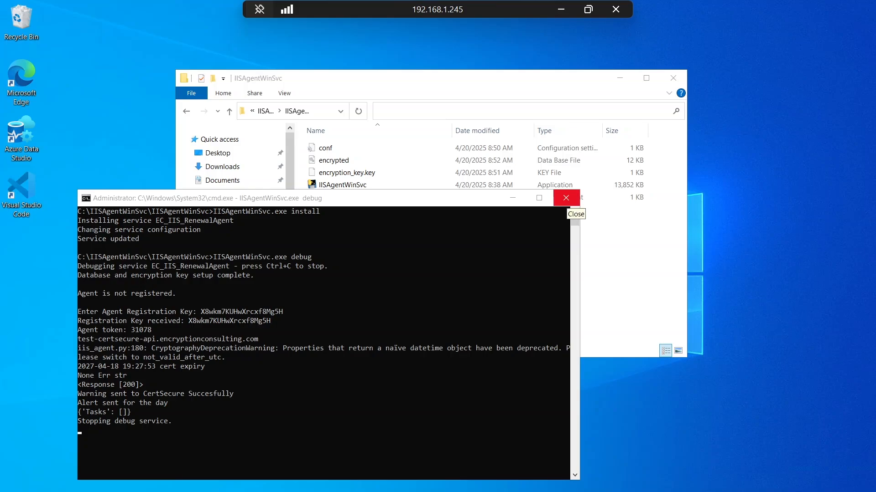
Close the debug console, open a new command prompt in the IISAgentWinSvc folder and run IISAgentWinSvc.exe start.
click(566, 197)
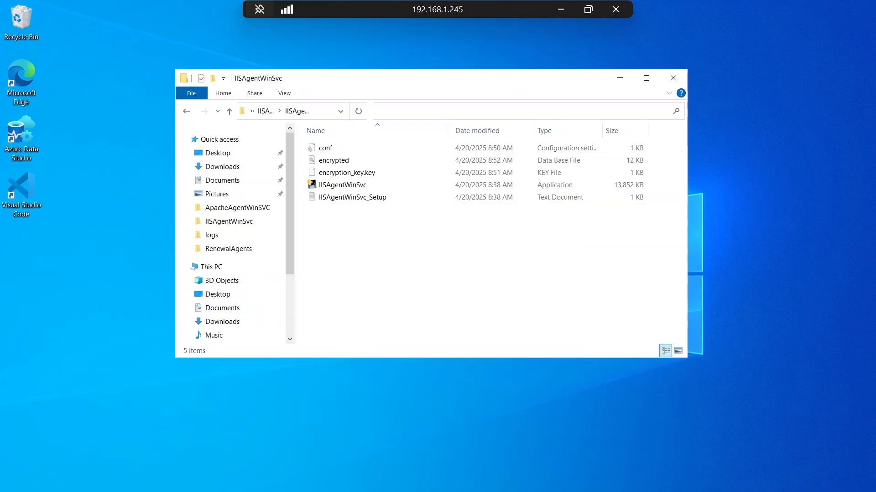
click(325, 111)
text(cmd)
key(Return)
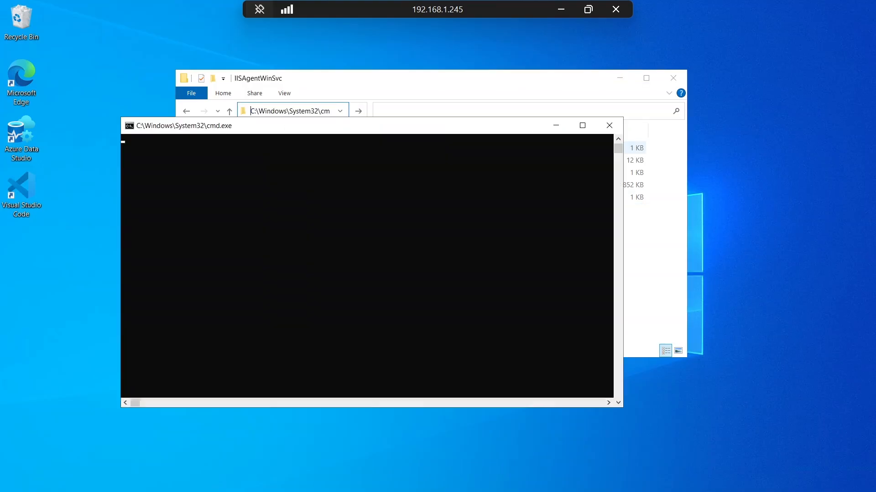
text(IISAgentWinSvc.exe start)
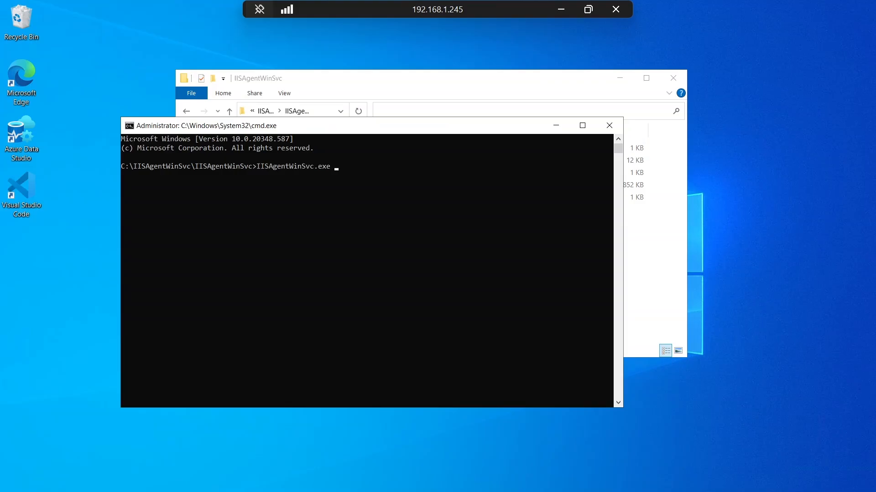
key(Return)
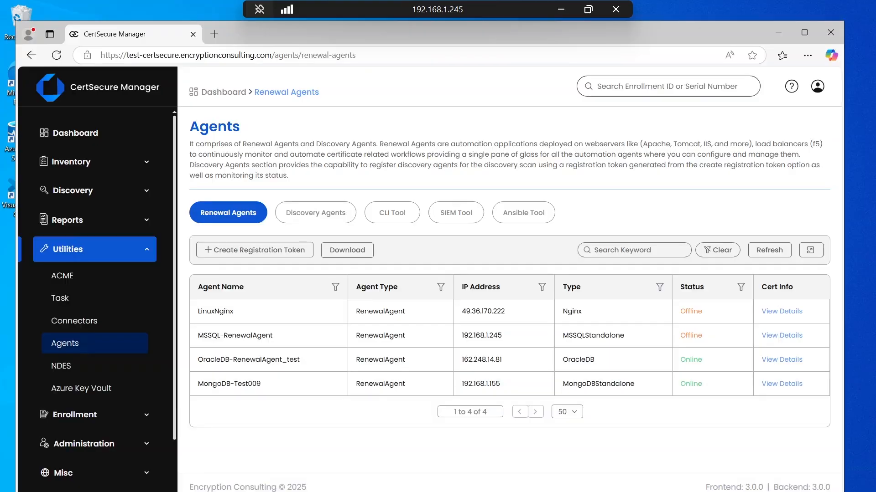
Switch to CertSecure Manager, refresh the renewal agents, and begin updating IISTest123's certificate with authority Encon-Test Issuing CA02 and template SSLv2.
click(769, 250)
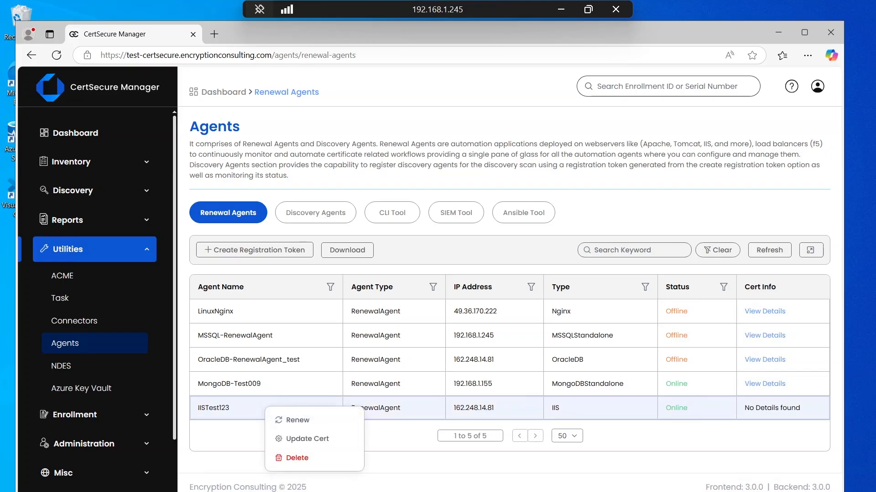
click(307, 439)
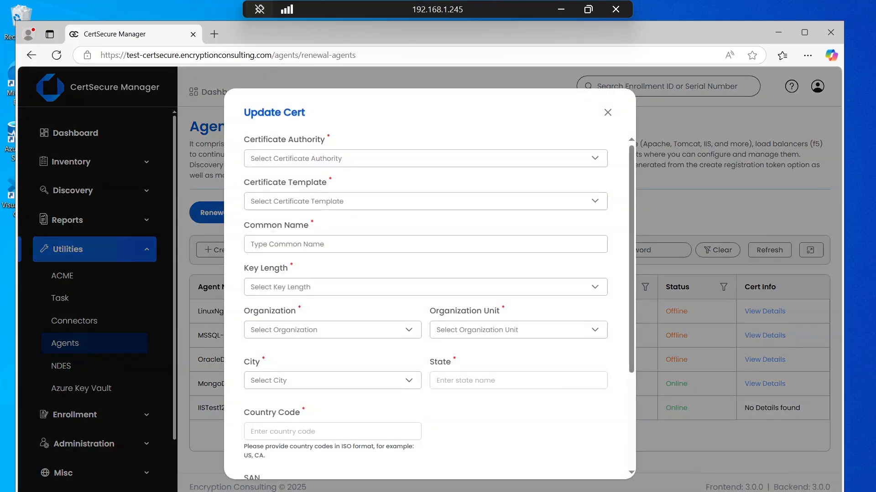
click(425, 158)
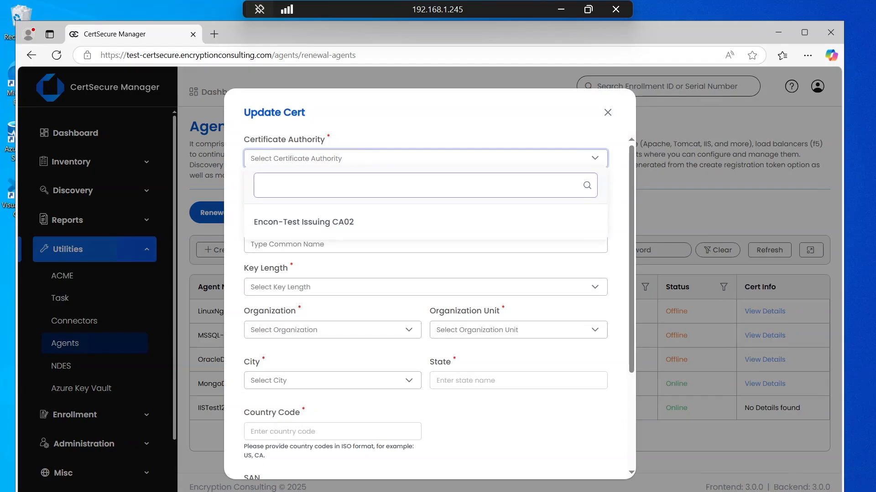
click(303, 222)
click(425, 201)
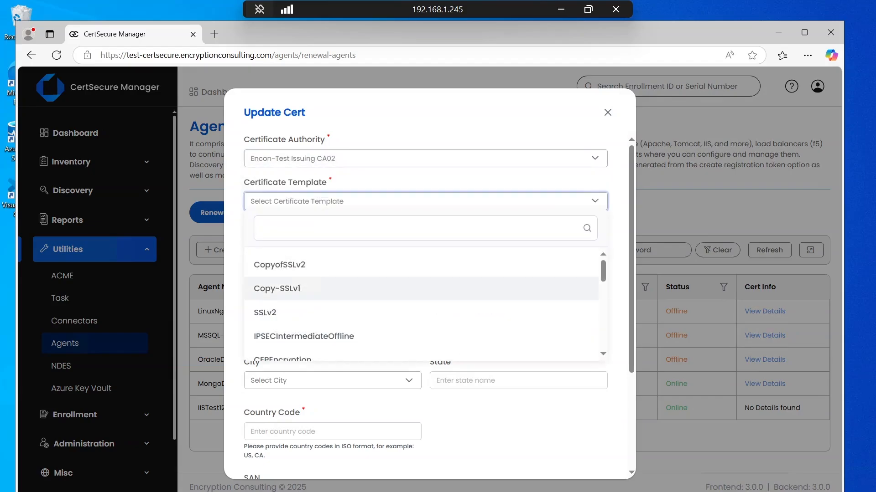
click(265, 310)
Set the certificate's common name to IIStestcert and its key length to 4096 Bits.
click(292, 245)
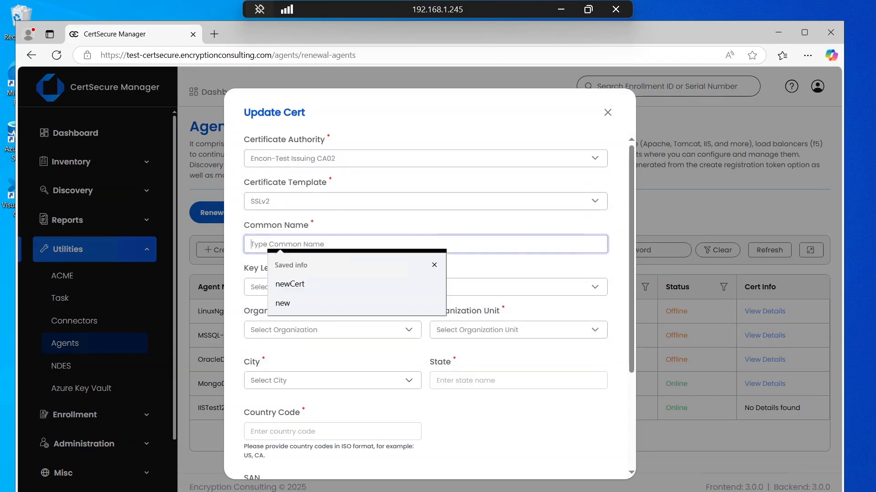
text(IIS)
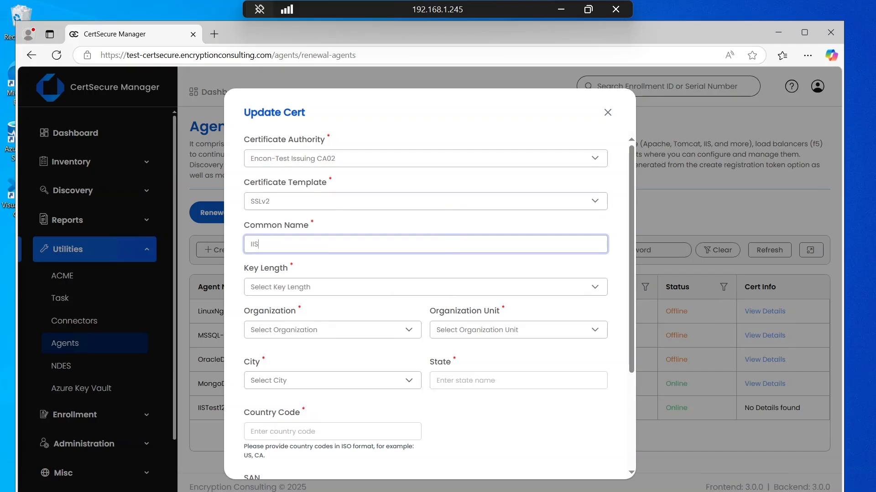
text(testcert)
click(310, 287)
click(301, 360)
Set the certificate's organization to EC, organization unit to Test and city to Dallas.
click(319, 330)
click(315, 357)
click(492, 330)
click(484, 356)
click(329, 380)
click(314, 407)
Add a saved contact's e-mail to the certificate's watchers list and save the certificate update.
scroll(365, 364, down, 4)
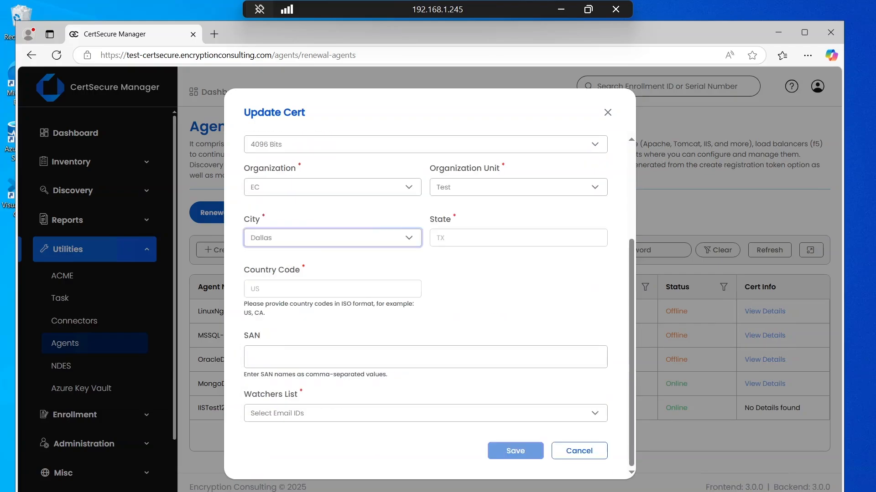
click(420, 413)
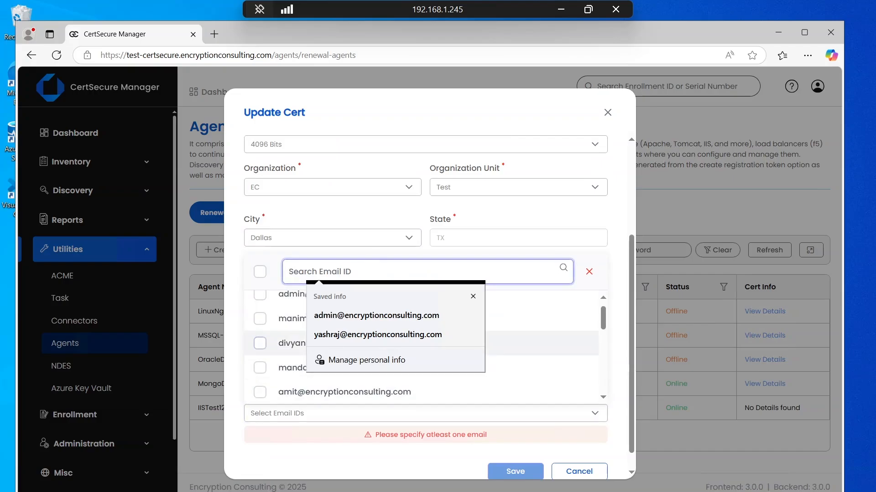
click(319, 318)
scroll(421, 347, down, 1)
click(515, 457)
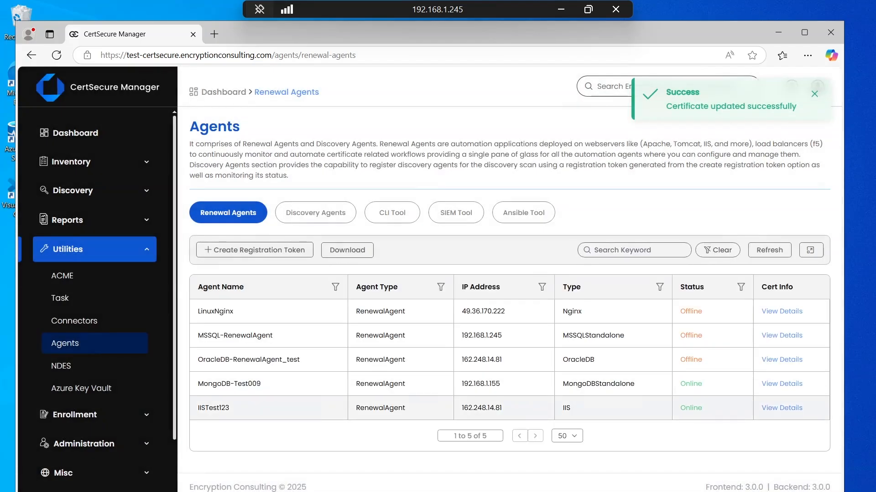
Renew the IISTest123 agent and confirm the renewal.
right_click(301, 409)
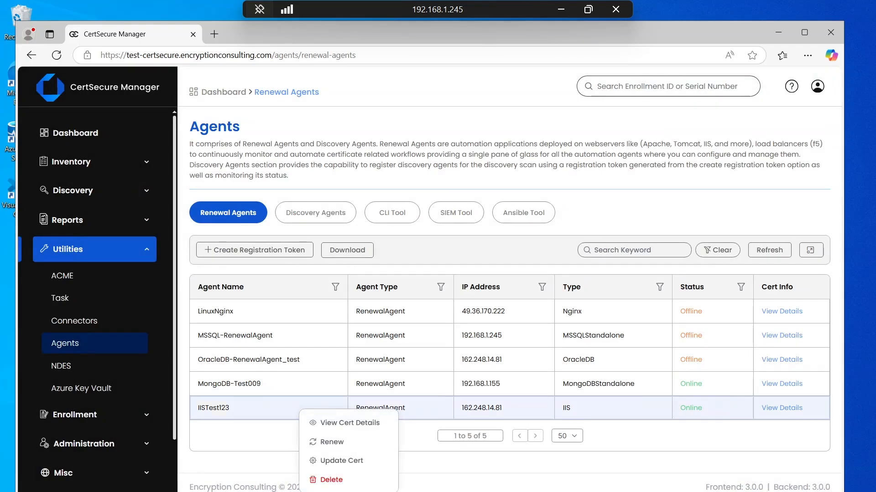
click(332, 442)
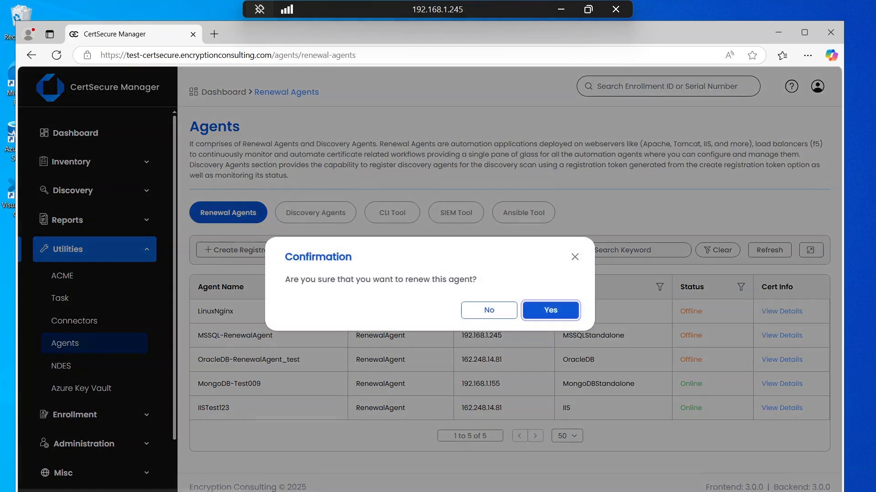
click(550, 310)
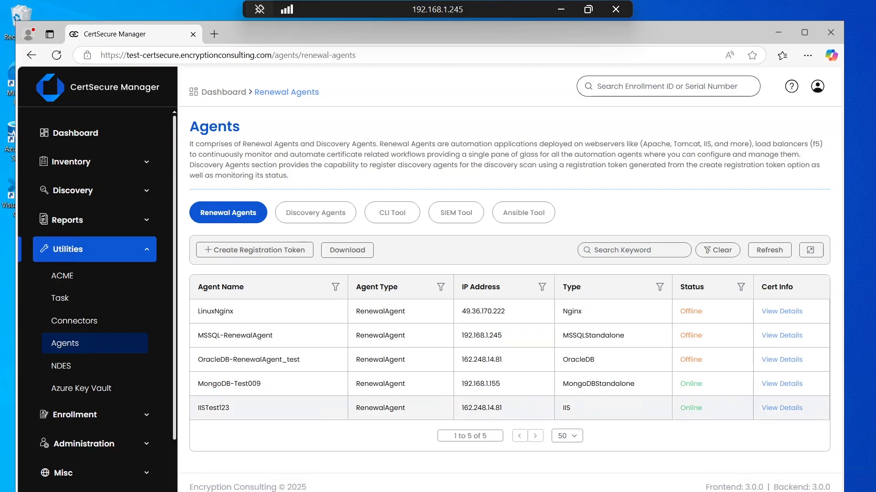
Review the certificate details of the IISTest123 agent, including common name and watchers, and close them.
right_click(283, 407)
click(331, 419)
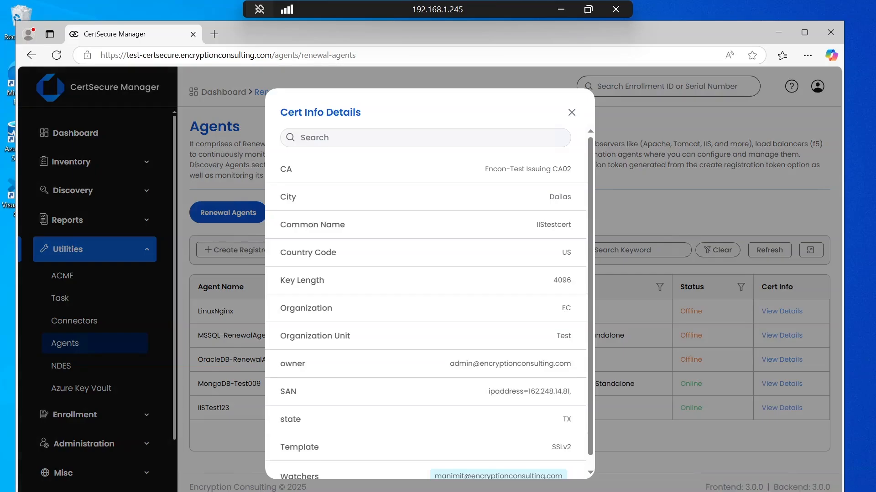
drag(537, 225, 572, 226)
click(570, 227)
scroll(501, 273, down, 1)
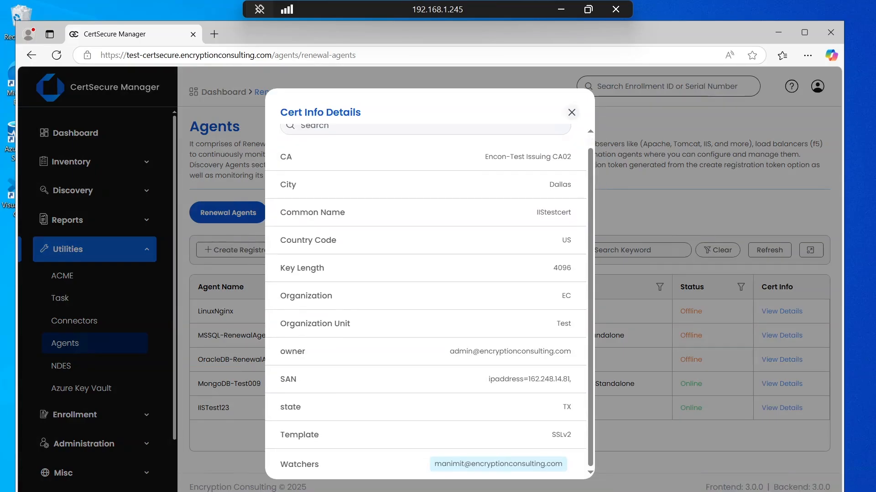
click(571, 113)
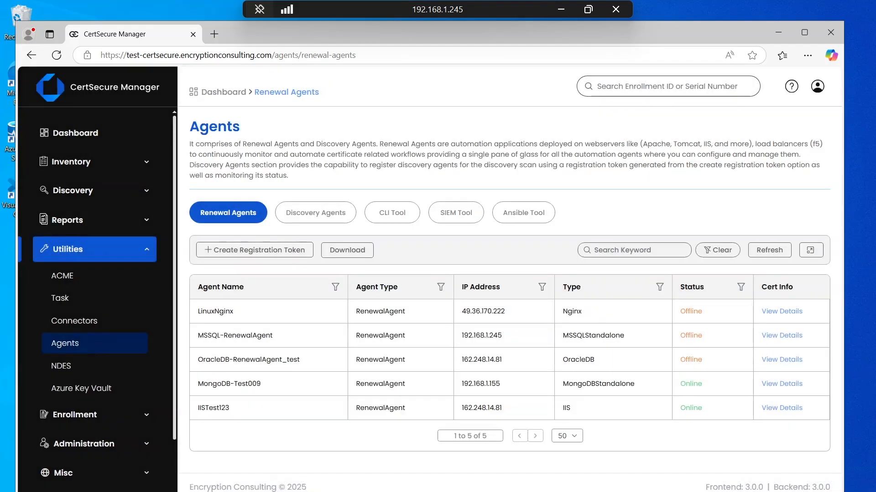